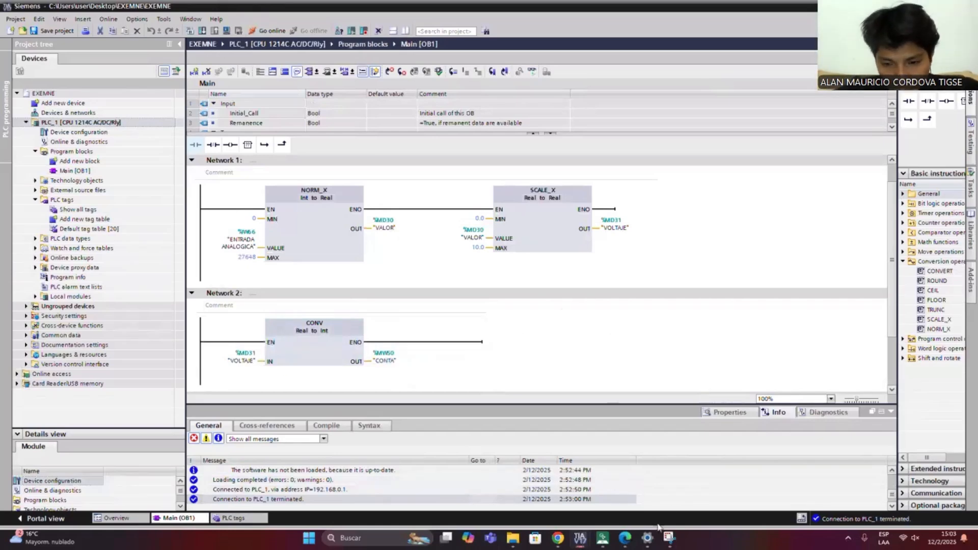
- Switch to the HMI editor, confirm the numeric display's settings and reselect the VOLTAJE display
{"action": "left_click", "coordinate": [601, 544]}
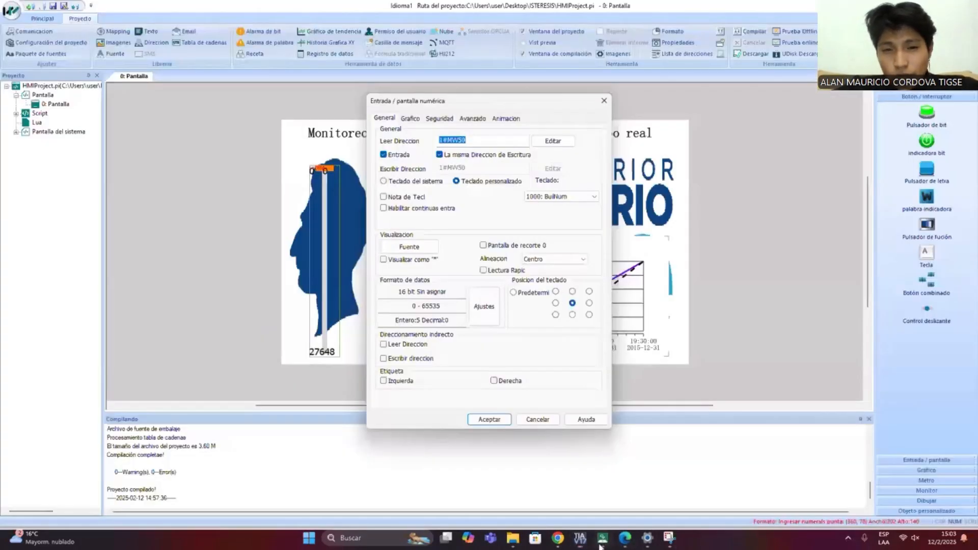
{"action": "left_click", "coordinate": [478, 421]}
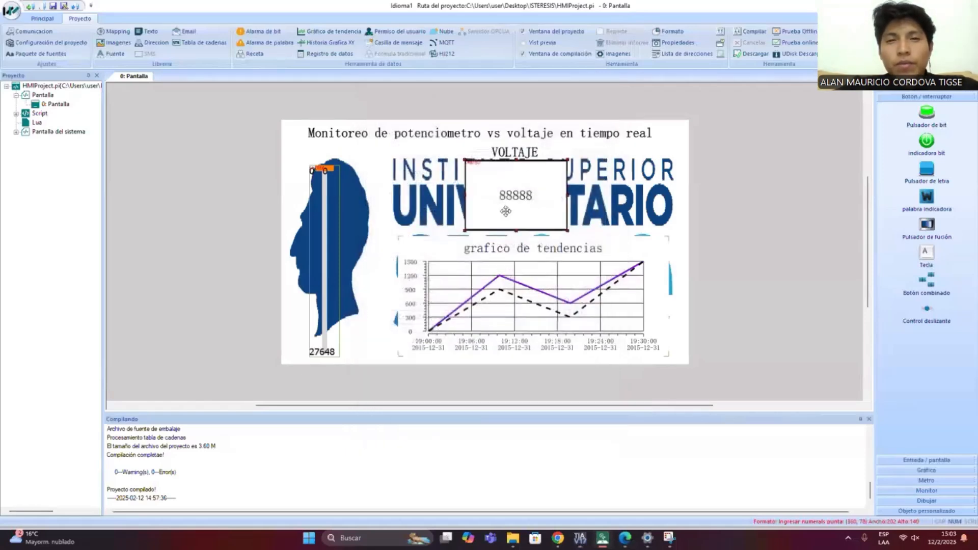
{"action": "left_click", "coordinate": [526, 293]}
{"action": "left_click", "coordinate": [545, 205]}
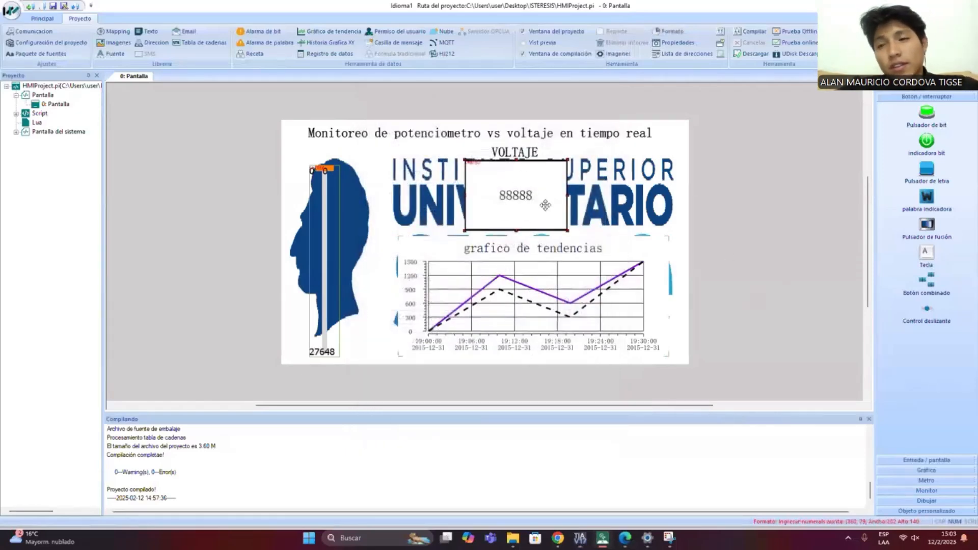
- Place a small trend chart outside the screen layout and delete it
{"action": "left_click", "coordinate": [911, 93]}
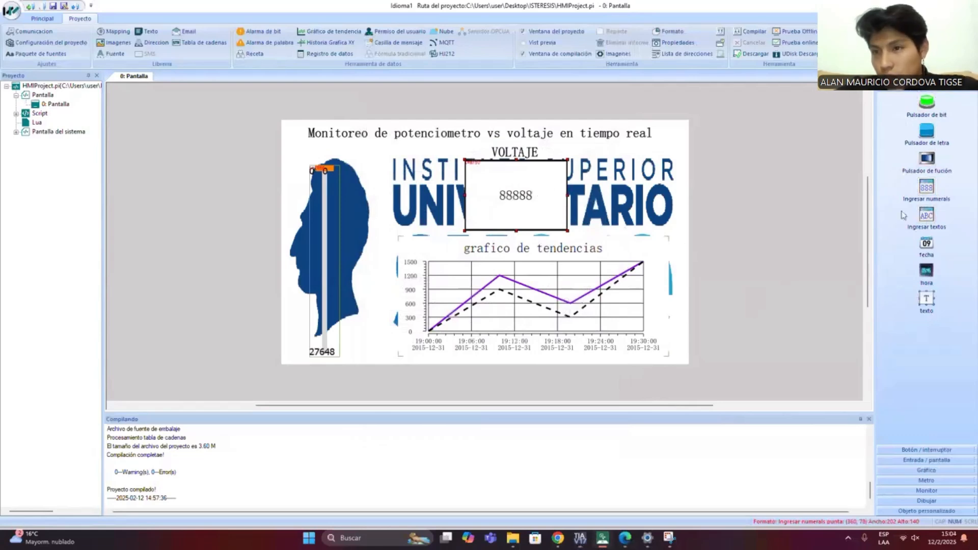
{"action": "left_click", "coordinate": [901, 450]}
{"action": "left_click", "coordinate": [905, 460]}
{"action": "left_click", "coordinate": [906, 469]}
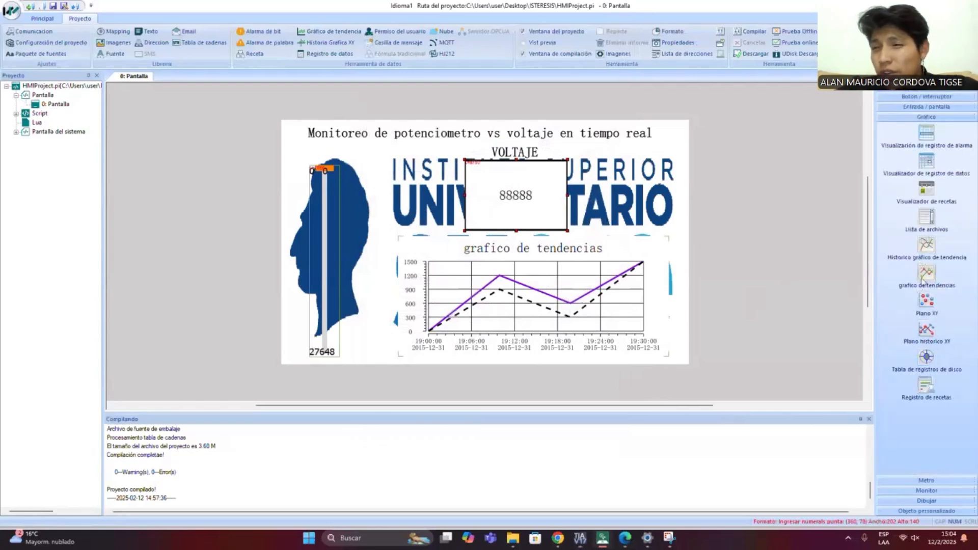
{"action": "left_click_drag", "start_coordinate": [929, 274], "coordinate": [559, 301]}
{"action": "right_click", "coordinate": [757, 301]}
{"action": "left_click_drag", "start_coordinate": [758, 290], "coordinate": [822, 296]}
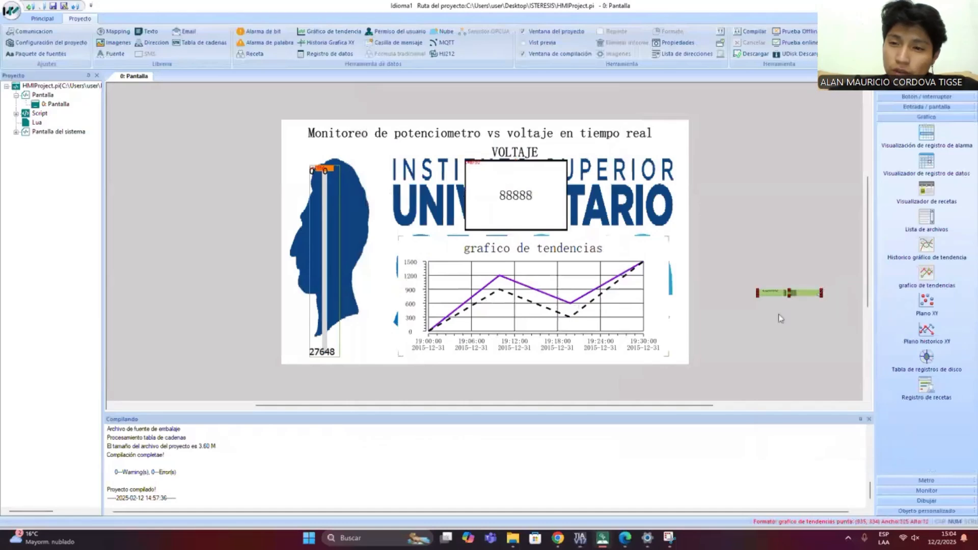
{"action": "key", "text": "Delete"}
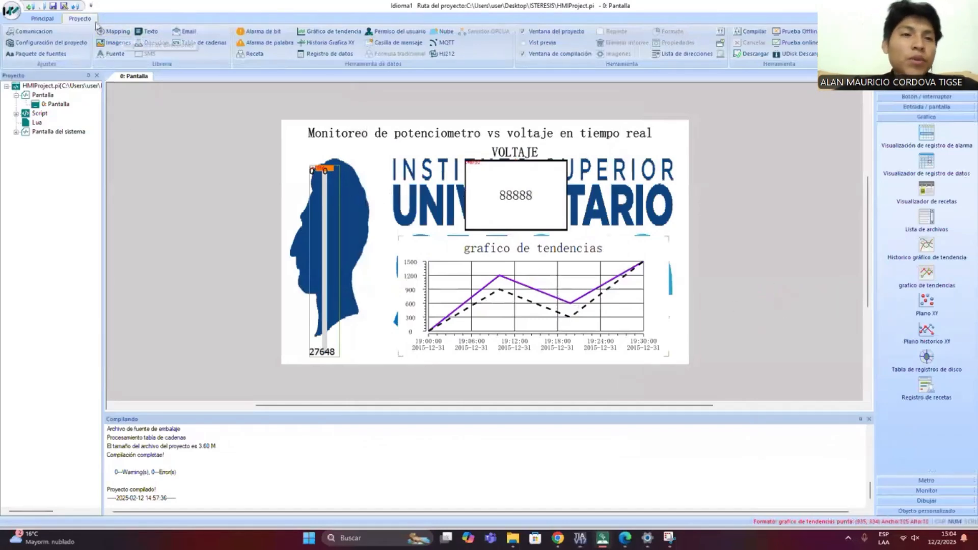
- Start a new trend record named "temperatura" with 2 curves and 1000 points per curve
{"action": "left_click", "coordinate": [334, 33]}
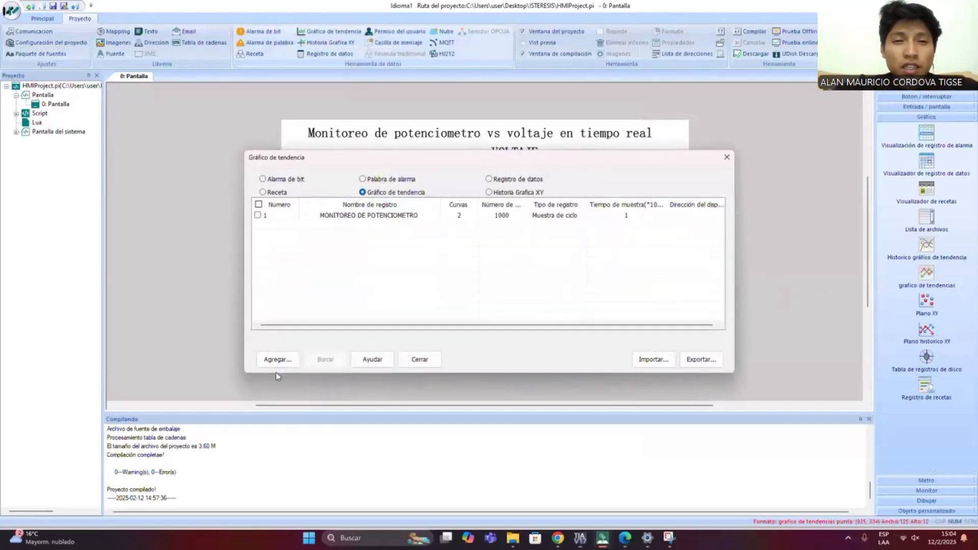
{"action": "left_click", "coordinate": [278, 359]}
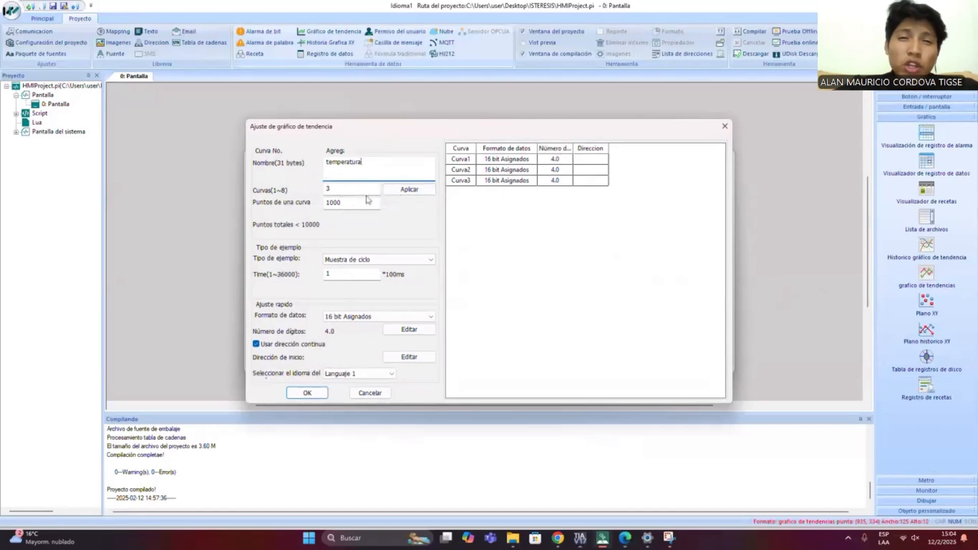
{"action": "key", "text": "BackSpace"}
{"action": "key", "text": "Return"}
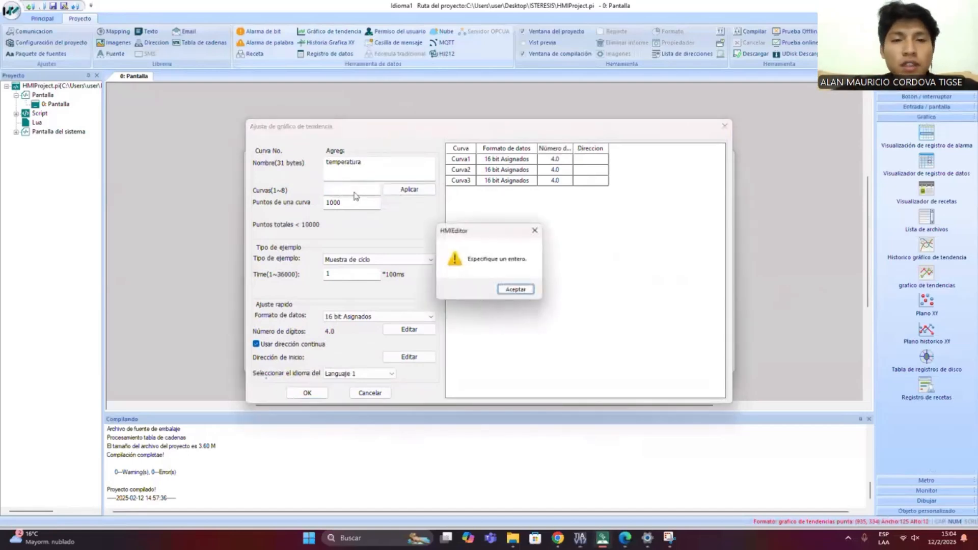
{"action": "left_click", "coordinate": [515, 289]}
{"action": "left_click", "coordinate": [352, 190]}
{"action": "type", "text": "3"}
{"action": "left_click_drag", "start_coordinate": [354, 190], "coordinate": [304, 200]}
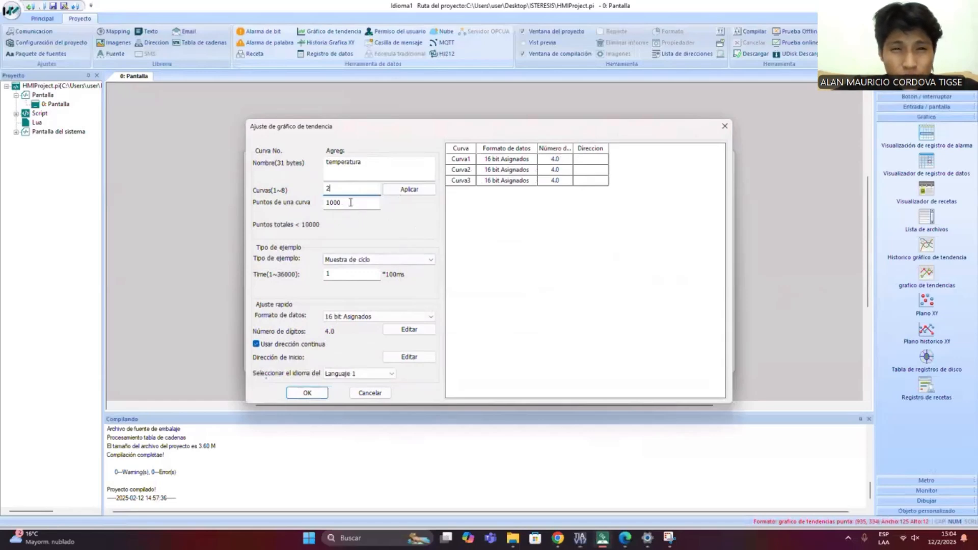
{"action": "double_click", "coordinate": [350, 202]}
{"action": "left_click", "coordinate": [351, 202]}
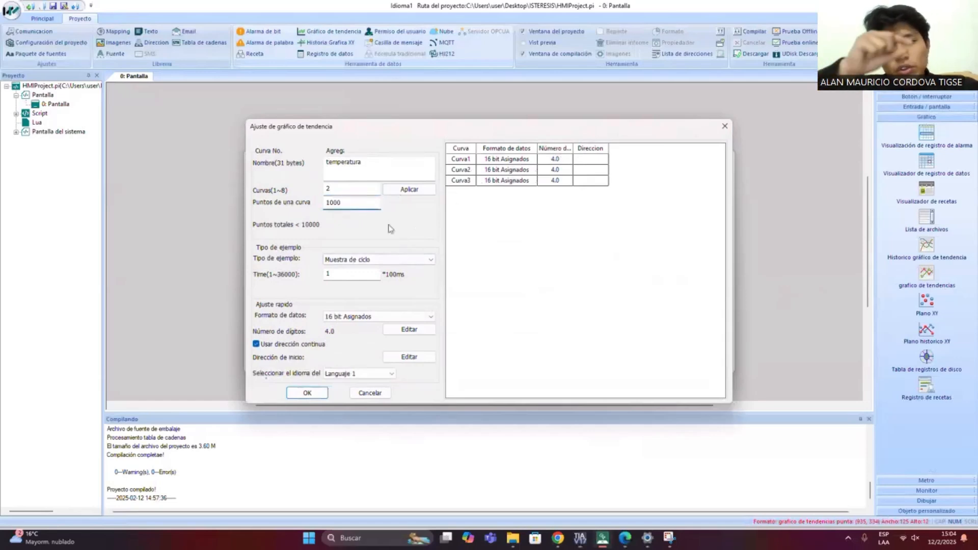
- Try to save the temperatura record, apply its curve count of 2, and close it without saving
{"action": "left_click", "coordinate": [307, 393]}
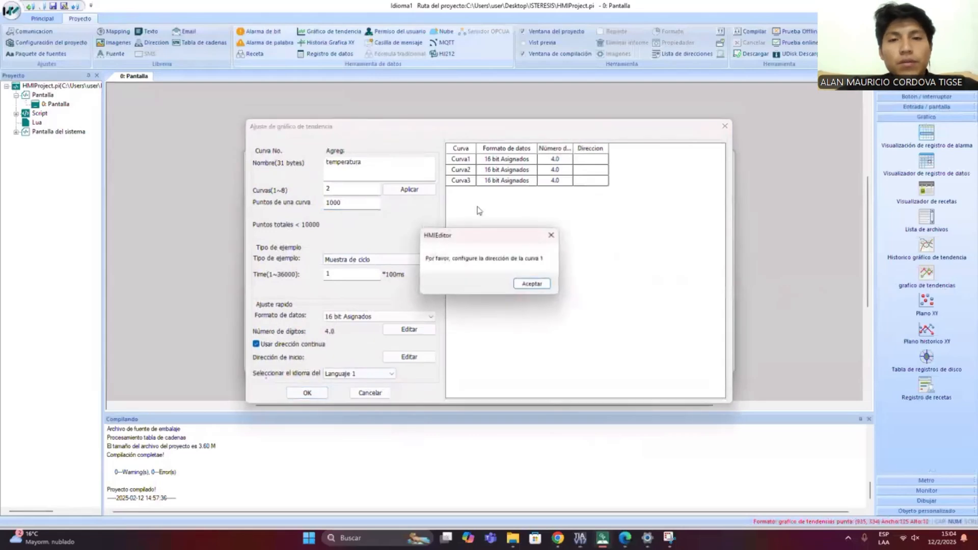
{"action": "left_click", "coordinate": [532, 284]}
{"action": "left_click", "coordinate": [353, 163]}
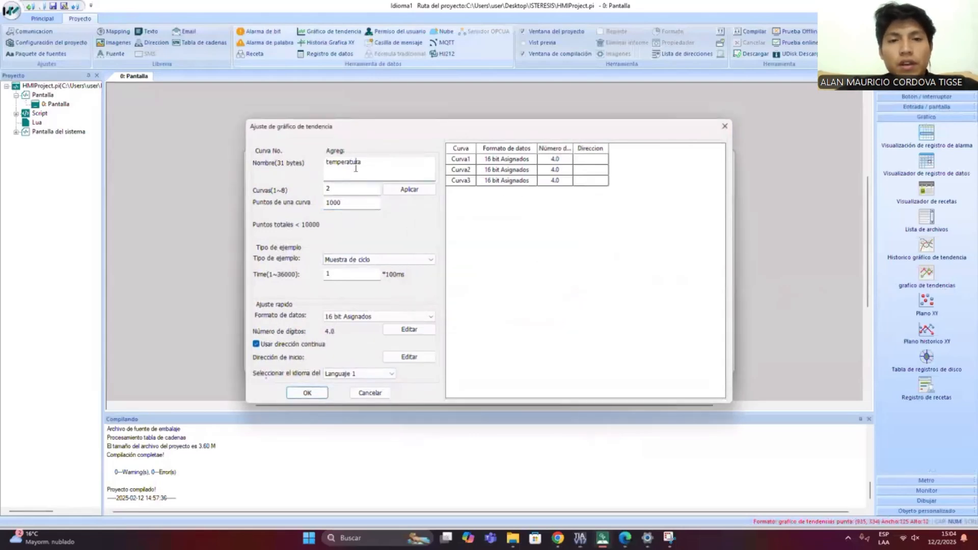
{"action": "left_click", "coordinate": [324, 390]}
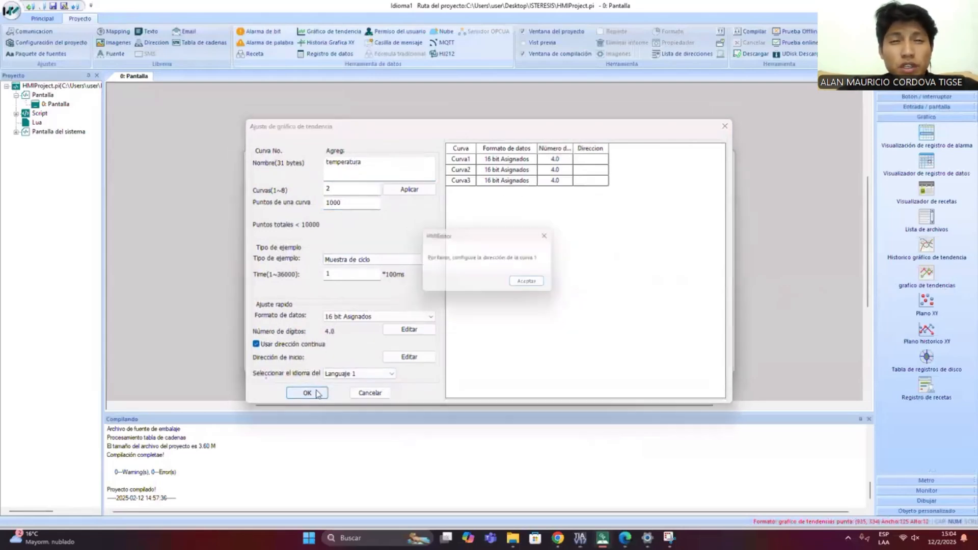
{"action": "left_click", "coordinate": [531, 283]}
{"action": "left_click", "coordinate": [411, 189]}
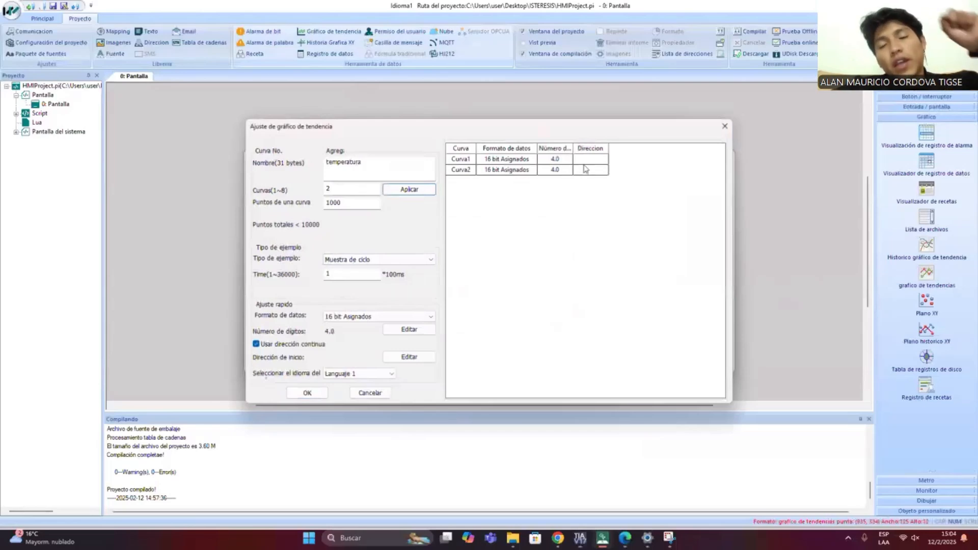
{"action": "left_click", "coordinate": [725, 126]}
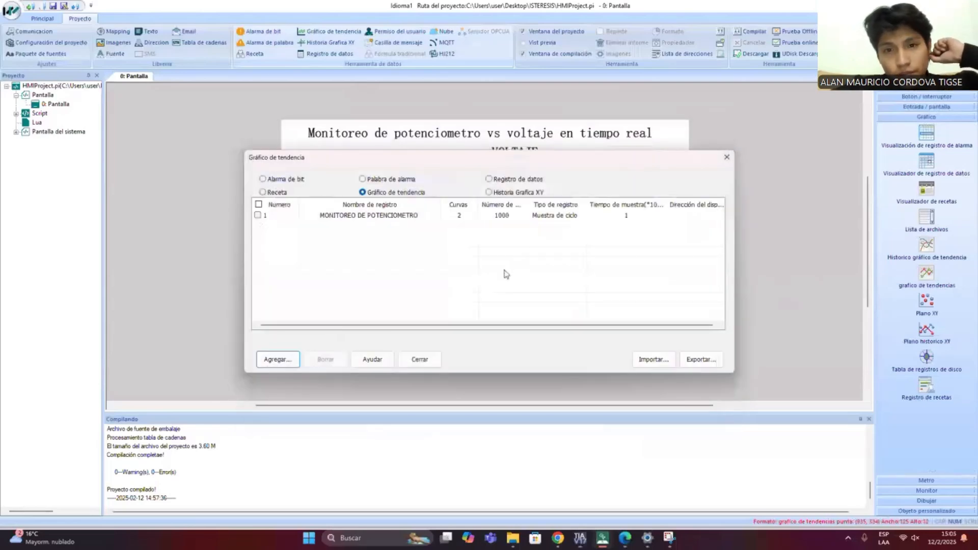
- Open the MONITOREO DE POTENCIOMETRO trend record and check the text of its first curve's name
{"action": "double_click", "coordinate": [422, 216]}
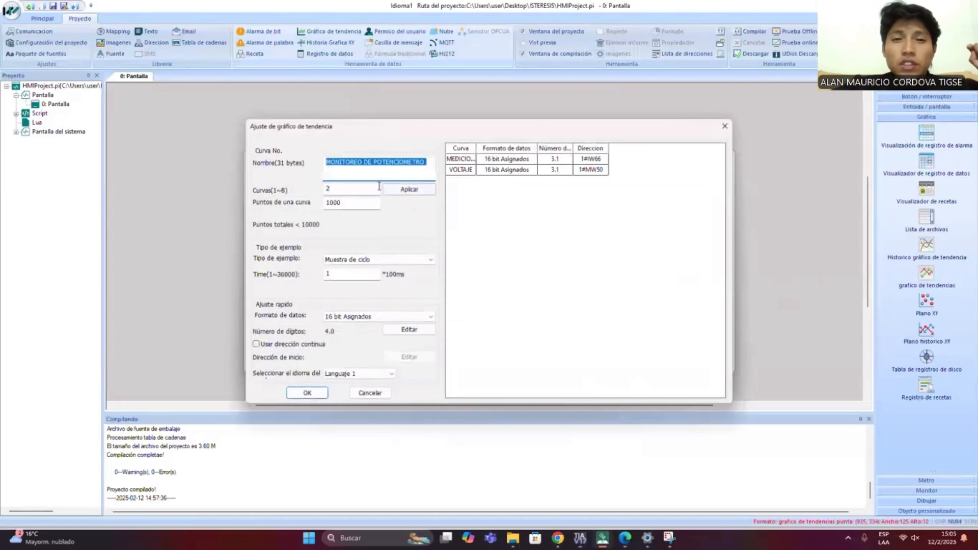
{"action": "left_click", "coordinate": [369, 168]}
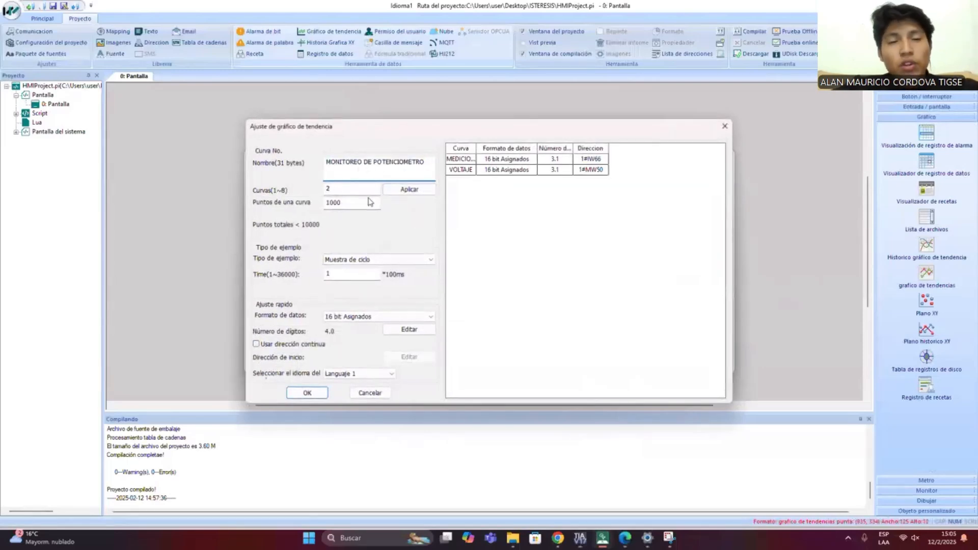
{"action": "double_click", "coordinate": [460, 158]}
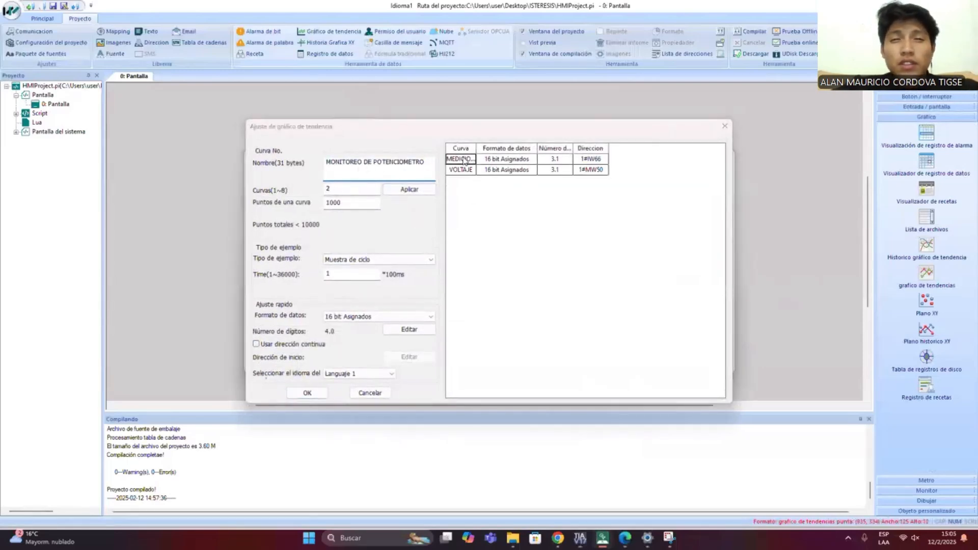
{"action": "left_click", "coordinate": [555, 385]}
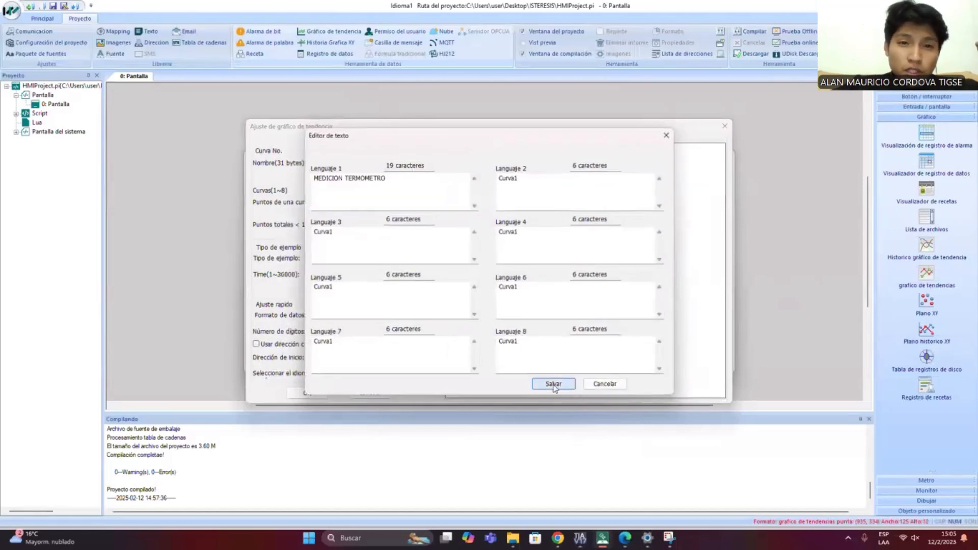
- Check the PLC address settings of both curves, then confirm the record and close the trend record list
{"action": "double_click", "coordinate": [591, 159]}
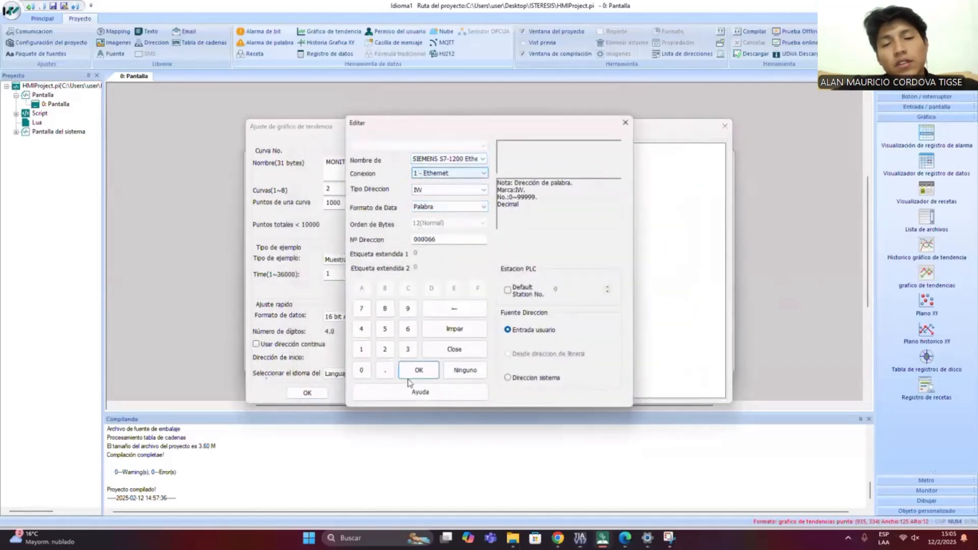
{"action": "left_click", "coordinate": [417, 371]}
{"action": "double_click", "coordinate": [596, 170]}
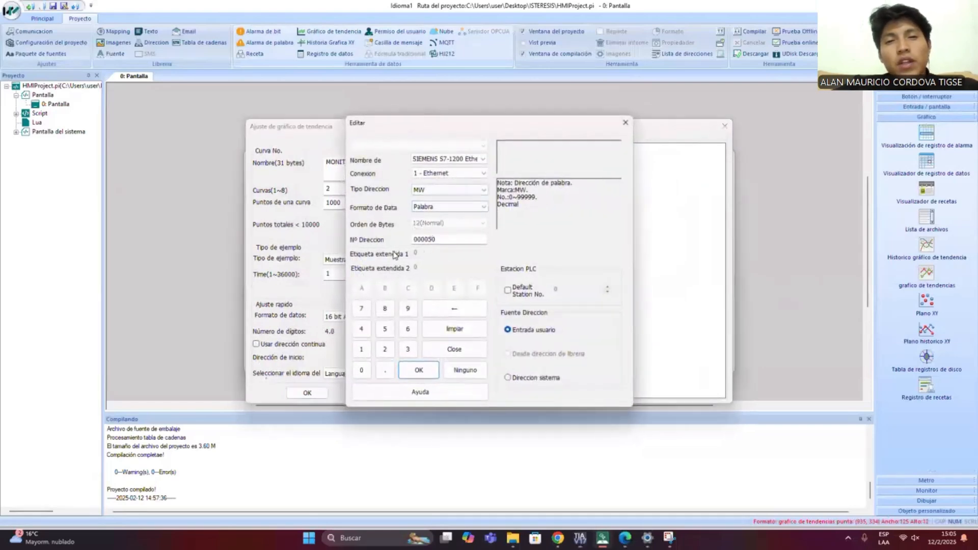
{"action": "left_click", "coordinate": [417, 371]}
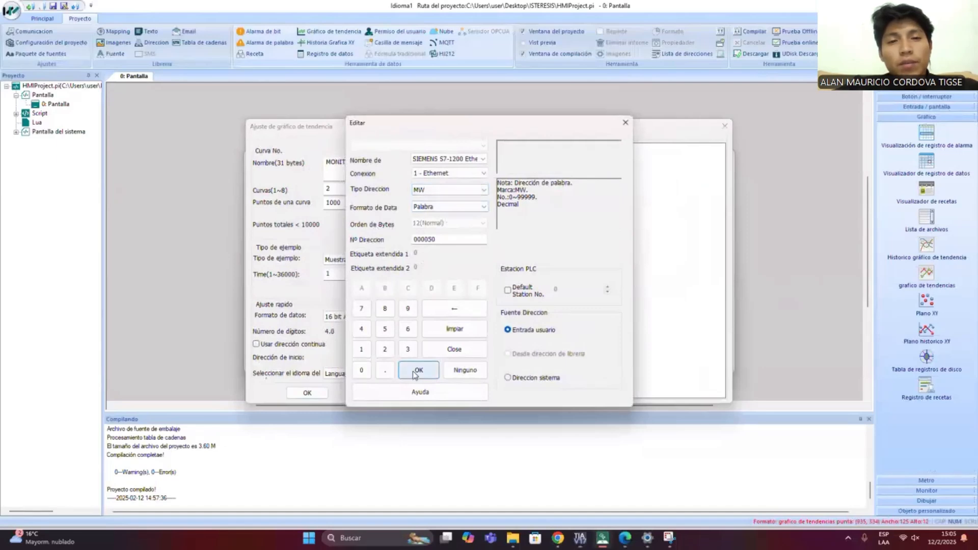
{"action": "left_click", "coordinate": [305, 393]}
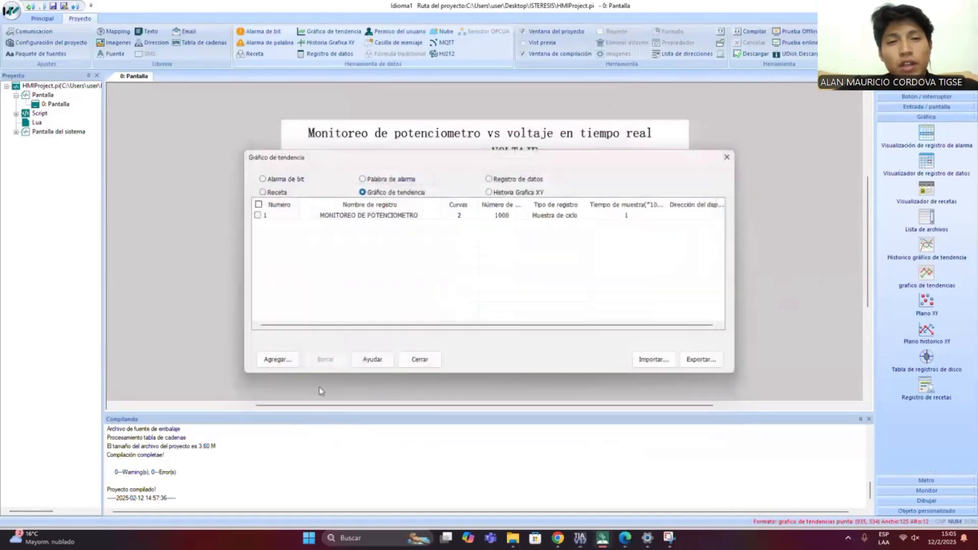
{"action": "left_click", "coordinate": [726, 157]}
- Set MONITOREO DE POTENCIOMETRO as the screen trend chart's curve buffer and review the first curve's colour choices
{"action": "double_click", "coordinate": [497, 278]}
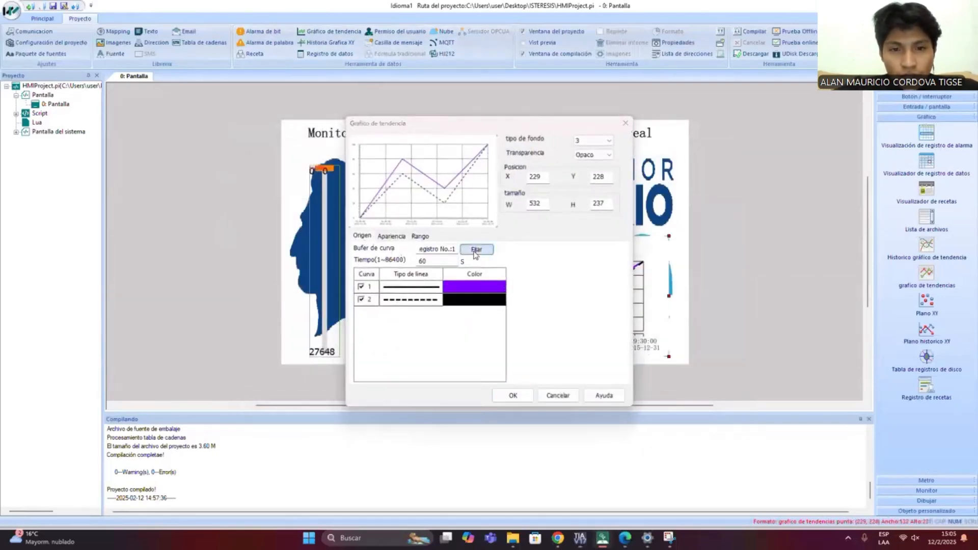
{"action": "left_click", "coordinate": [476, 249]}
{"action": "left_click", "coordinate": [559, 250]}
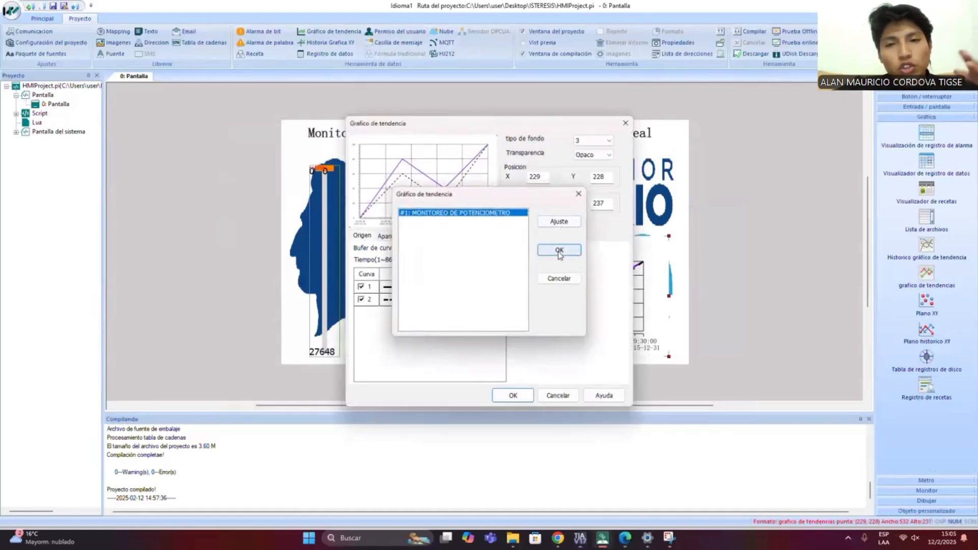
{"action": "left_click", "coordinate": [463, 290]}
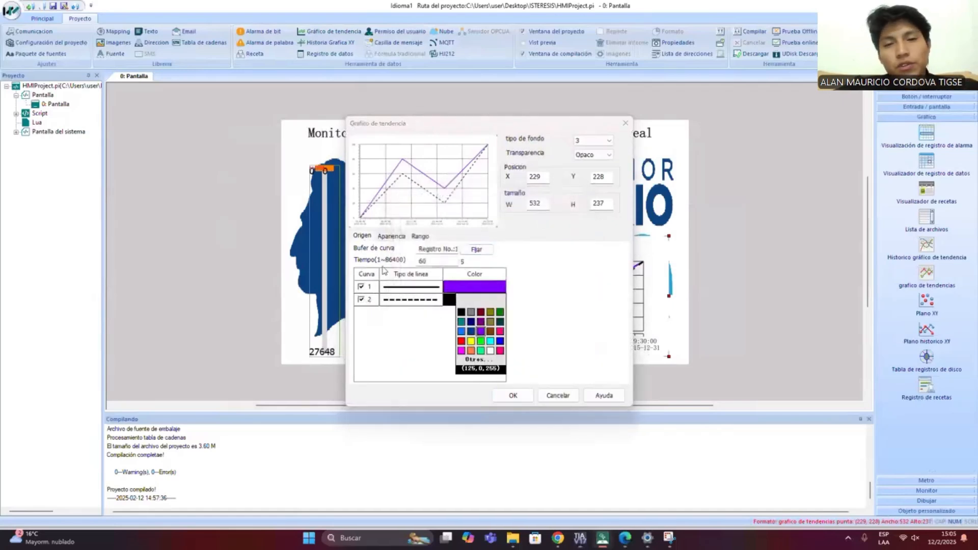
{"action": "left_click", "coordinate": [548, 302]}
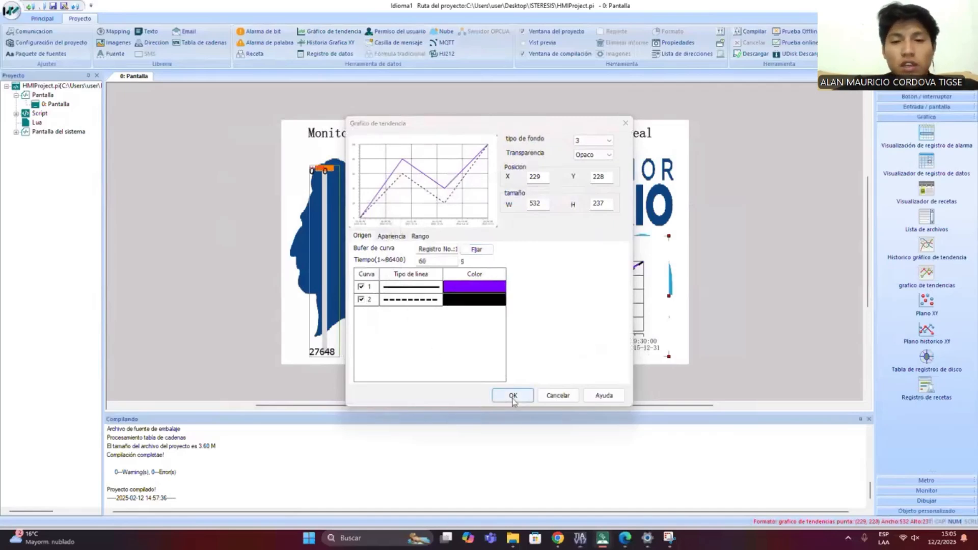
{"action": "left_click", "coordinate": [513, 398]}
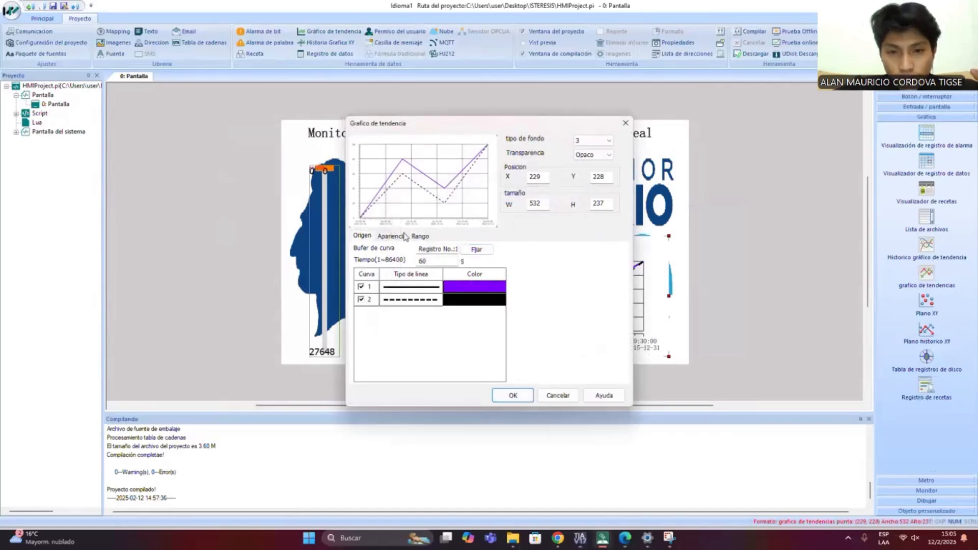
- Review the trend chart's range, appearance and source settings and confirm them
{"action": "left_click", "coordinate": [420, 236]}
{"action": "left_click", "coordinate": [391, 236]}
{"action": "left_click", "coordinate": [363, 236]}
{"action": "left_click", "coordinate": [416, 235]}
{"action": "left_click", "coordinate": [510, 397]}
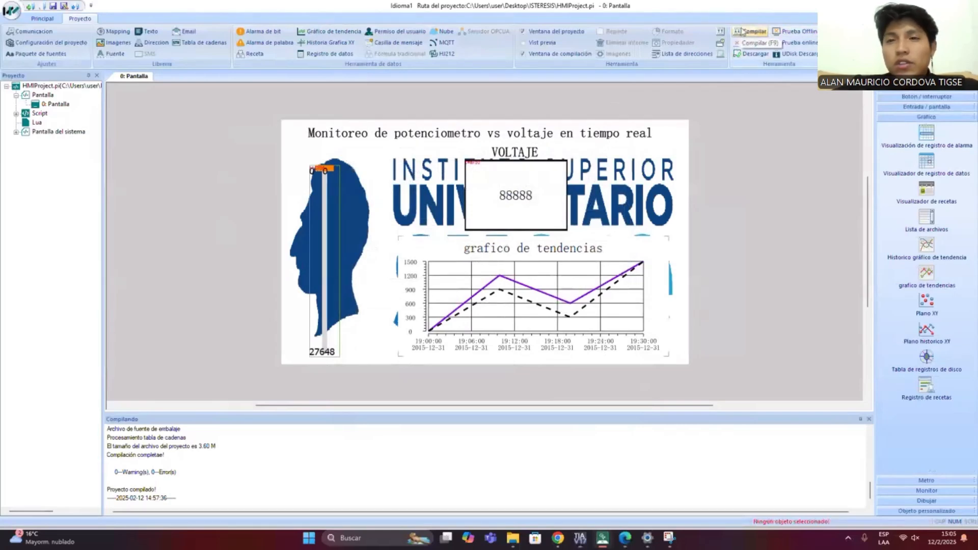
- Compile the HMI project, download it to the PI3070ig panel and close the device management tool
{"action": "left_click", "coordinate": [742, 32]}
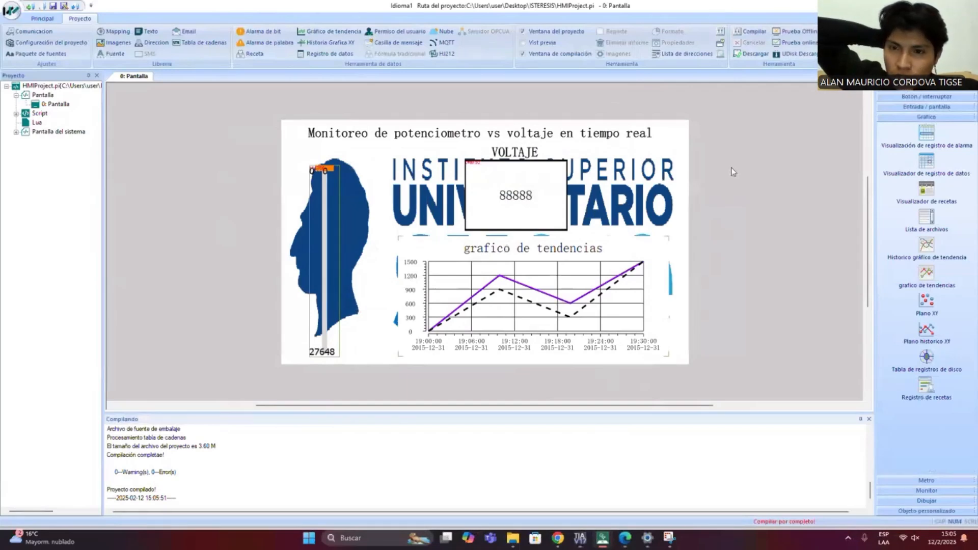
{"action": "mouse_move", "coordinate": [794, 204]}
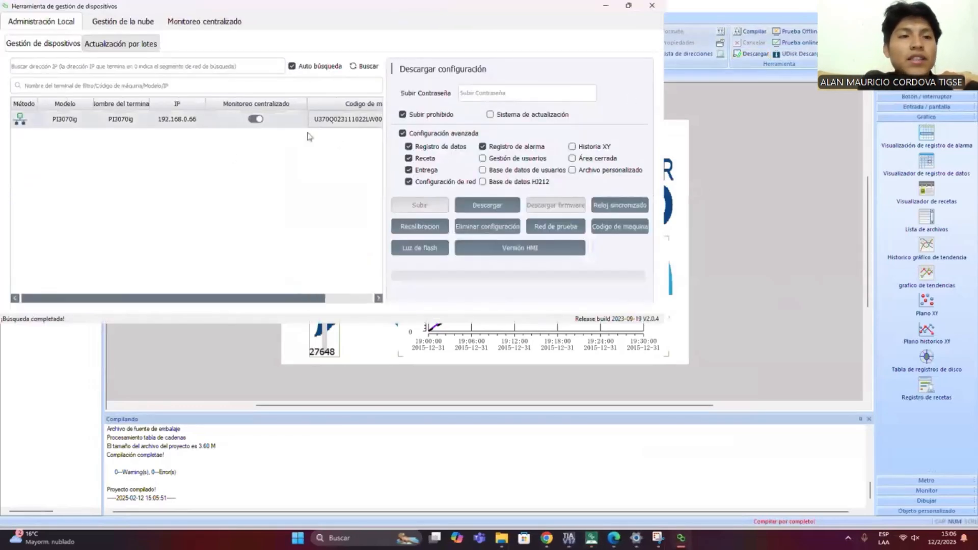
{"action": "left_click", "coordinate": [310, 125]}
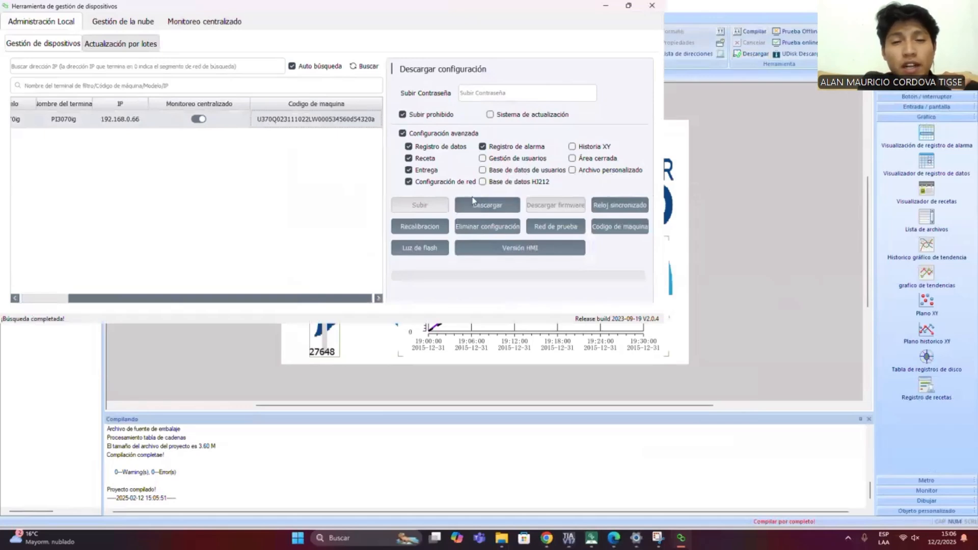
{"action": "left_click", "coordinate": [482, 208]}
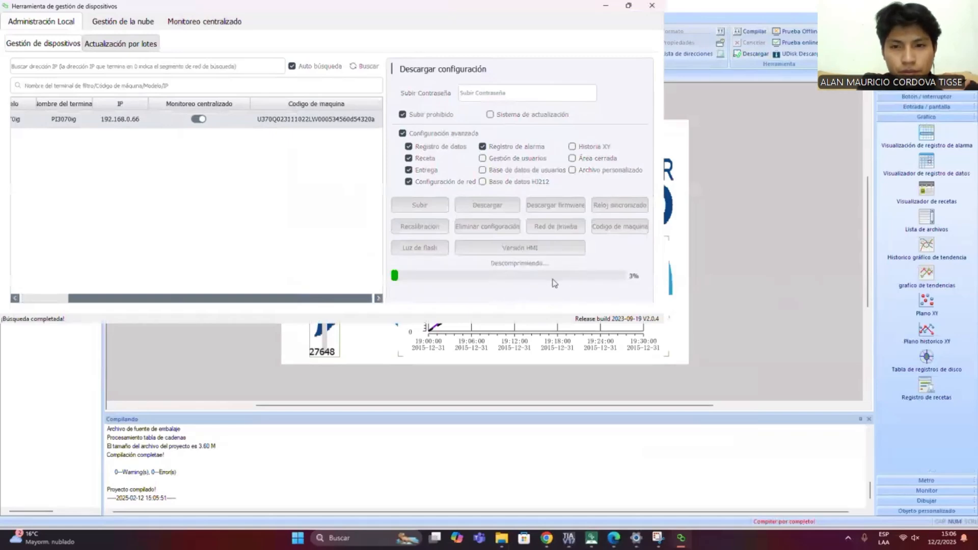
{"action": "left_click", "coordinate": [387, 190]}
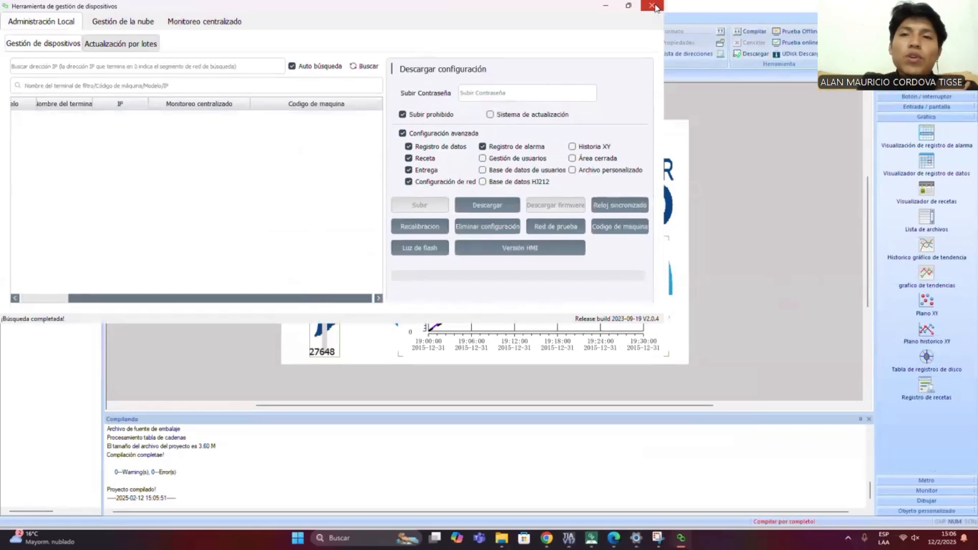
{"action": "left_click", "coordinate": [652, 6]}
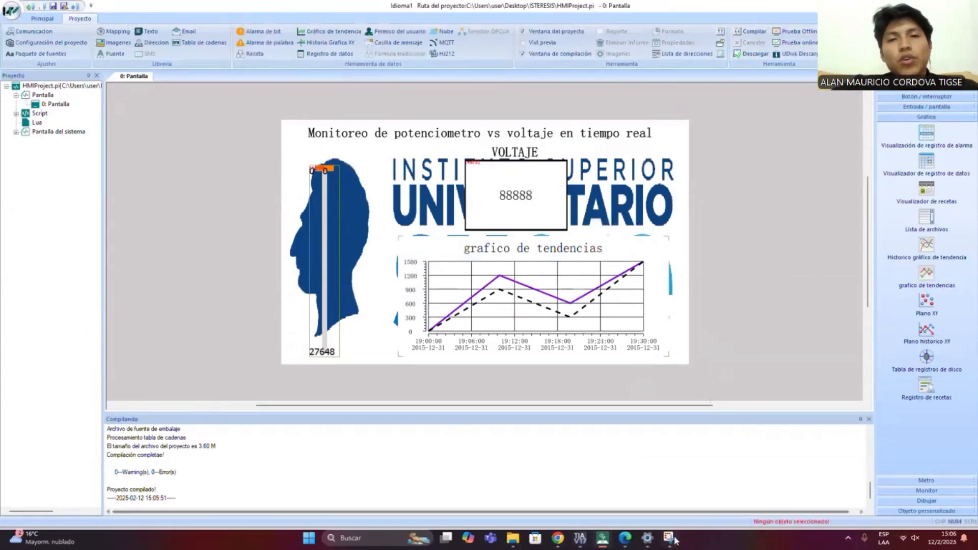
{"action": "mouse_move", "coordinate": [669, 537]}
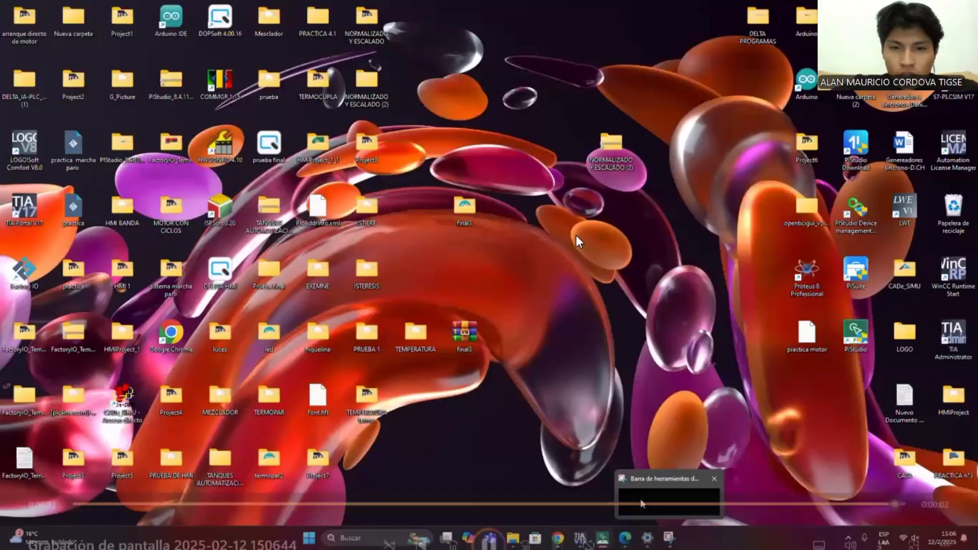
{"action": "left_click", "coordinate": [640, 498]}
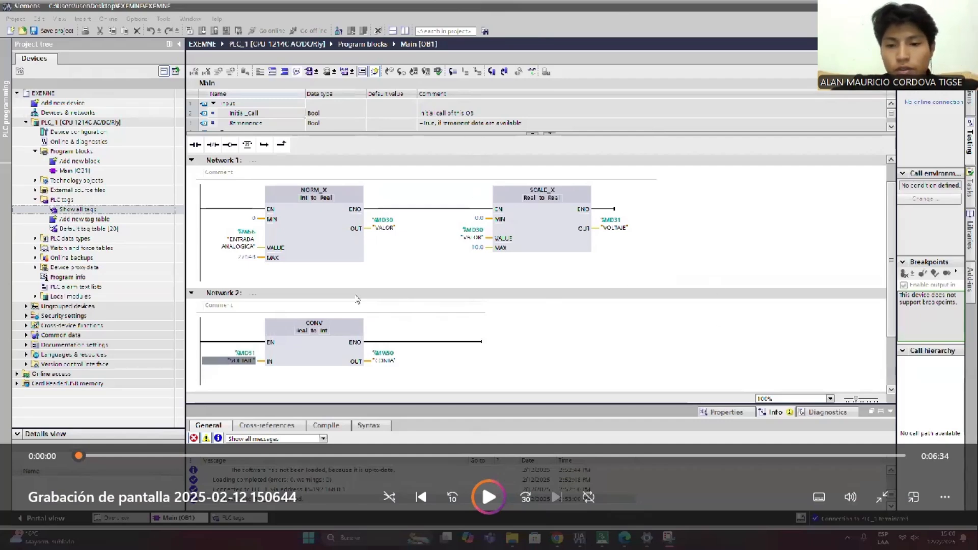
{"action": "key", "text": "Escape"}
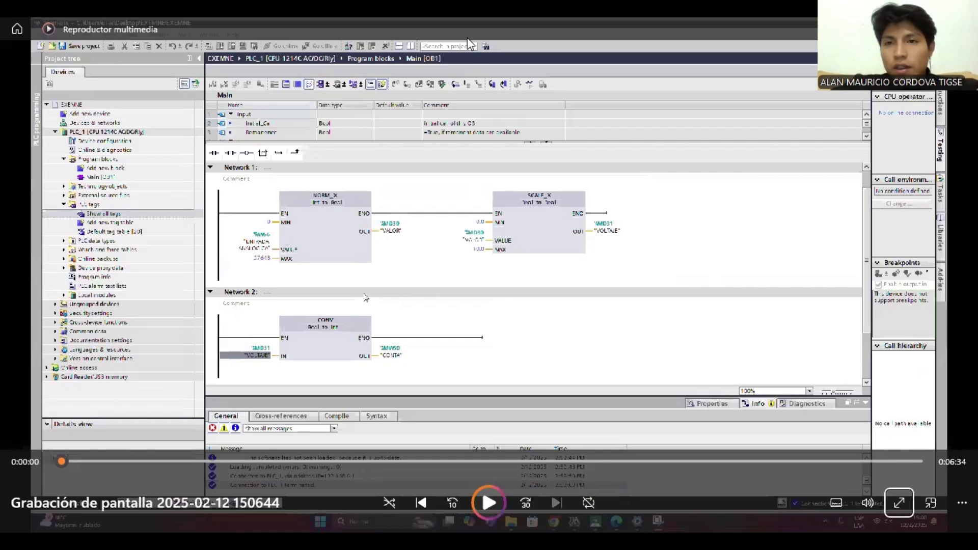